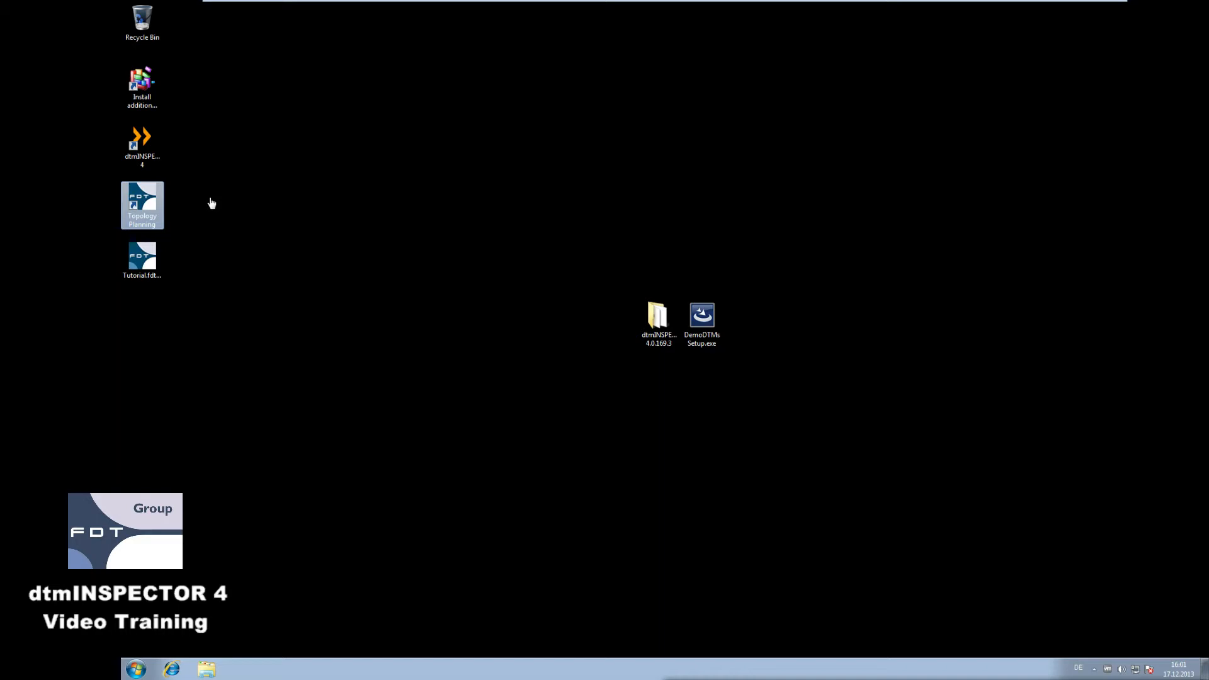
# - Launch dtmINSPECTOR 4 and start a new test campaign from the Tutorial.fdt2topo topology on the Desktop
pyautogui.doubleClick(142, 148)
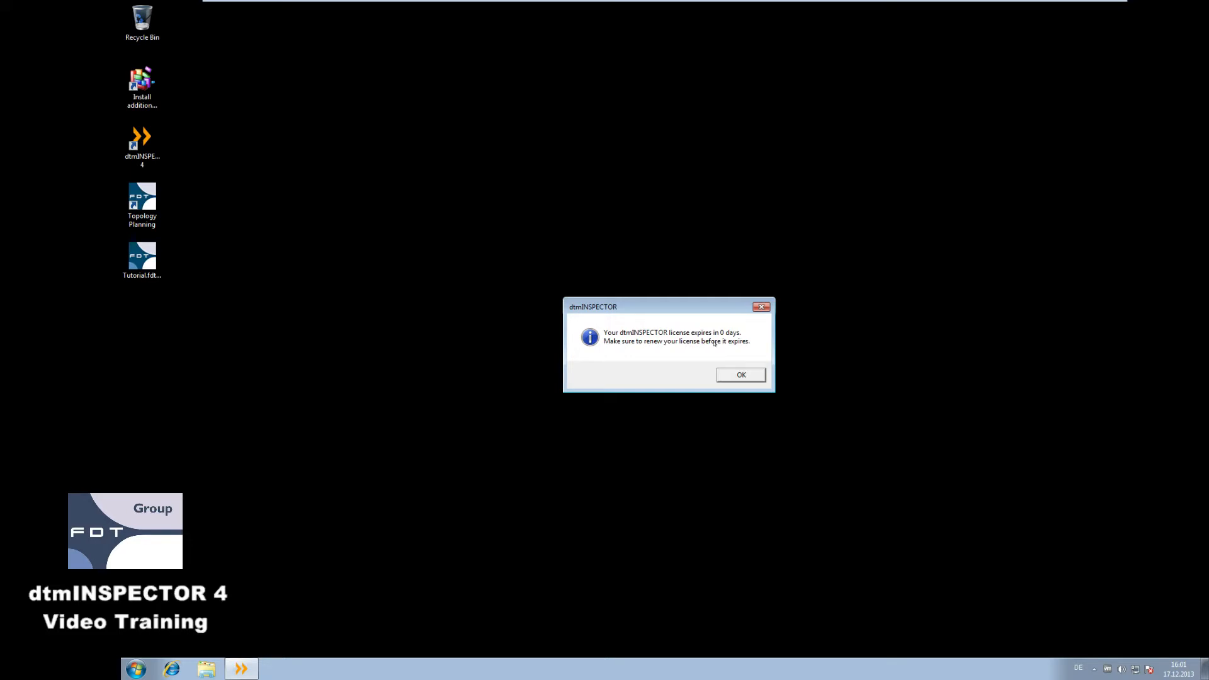
pyautogui.click(733, 375)
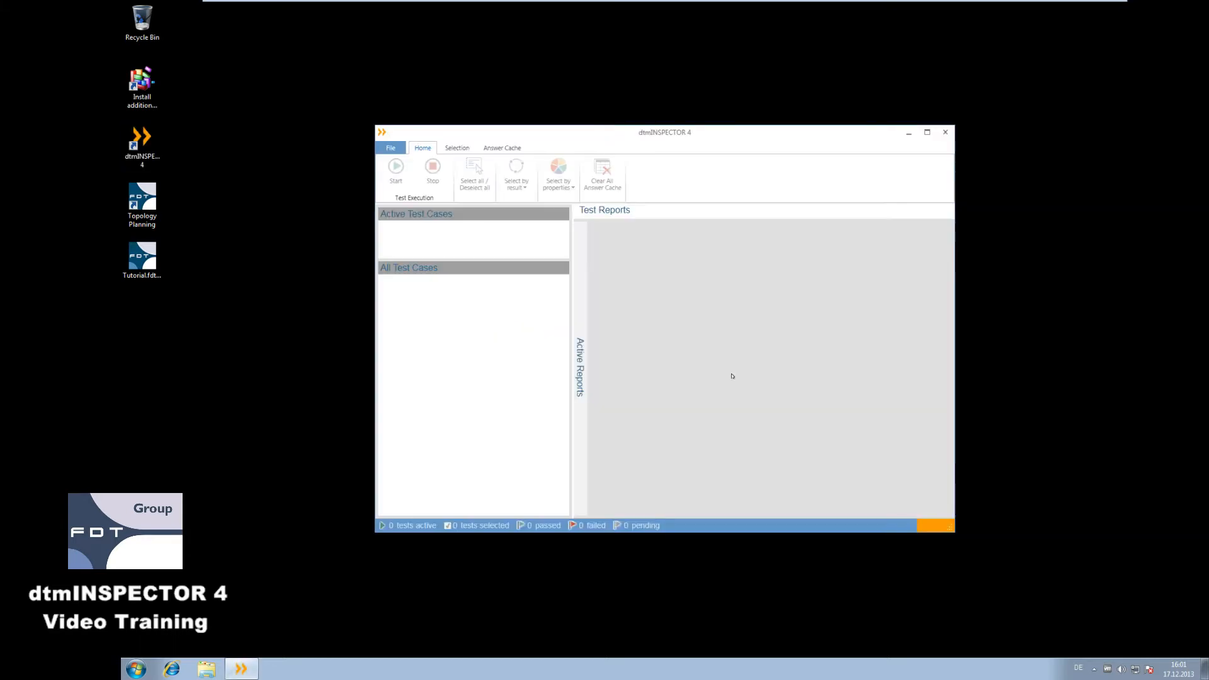
pyautogui.click(390, 148)
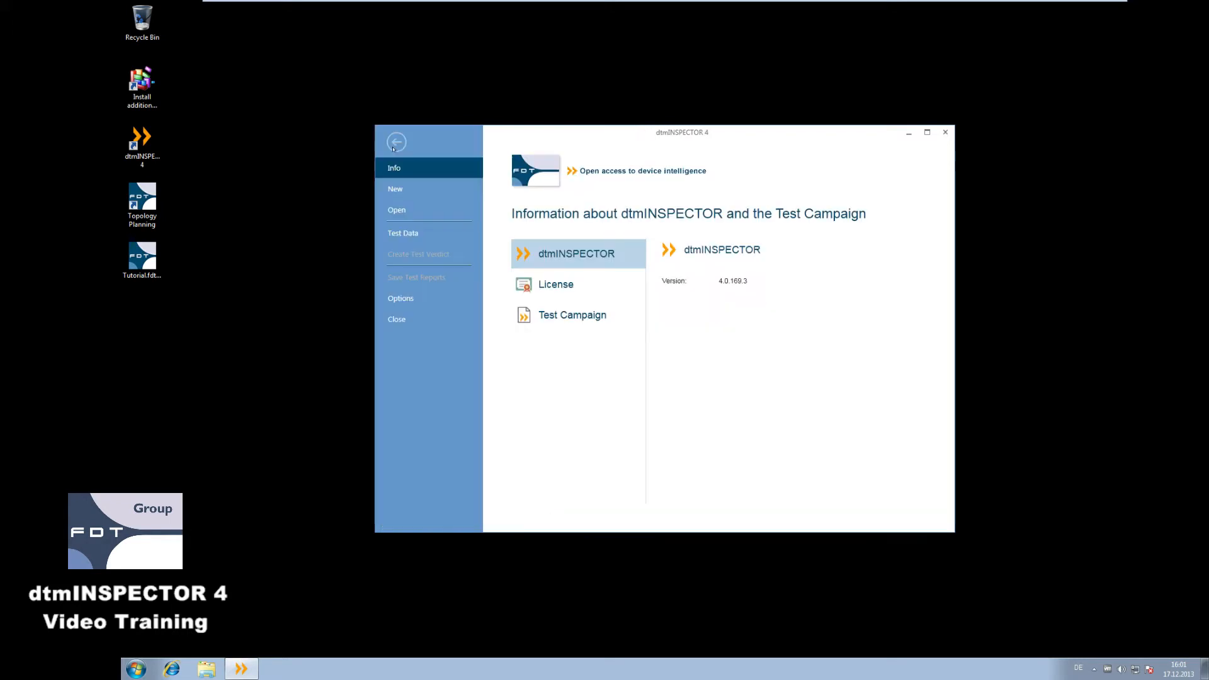
pyautogui.click(417, 190)
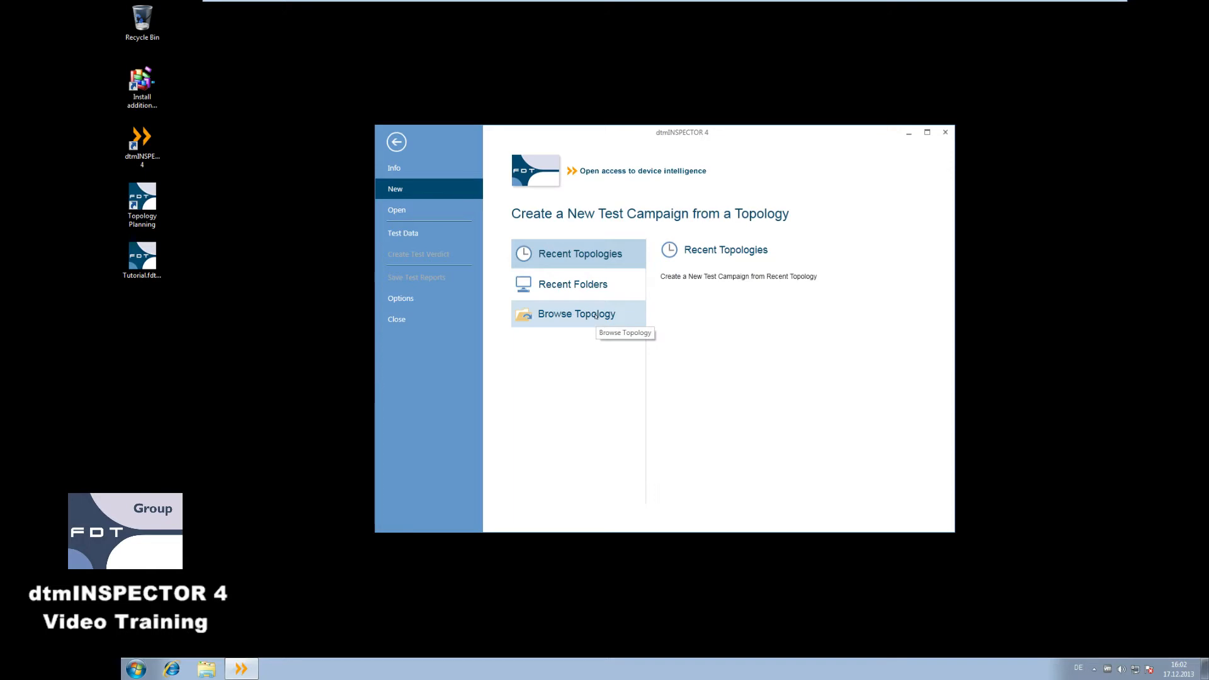
pyautogui.click(554, 315)
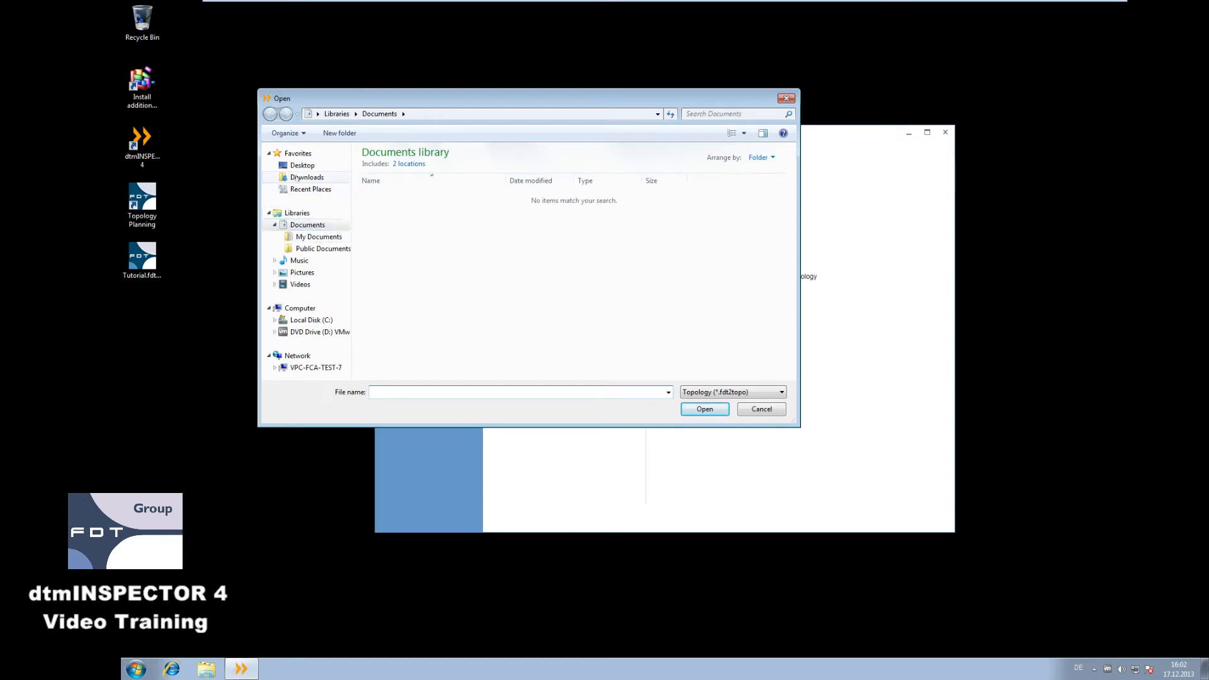
pyautogui.click(302, 165)
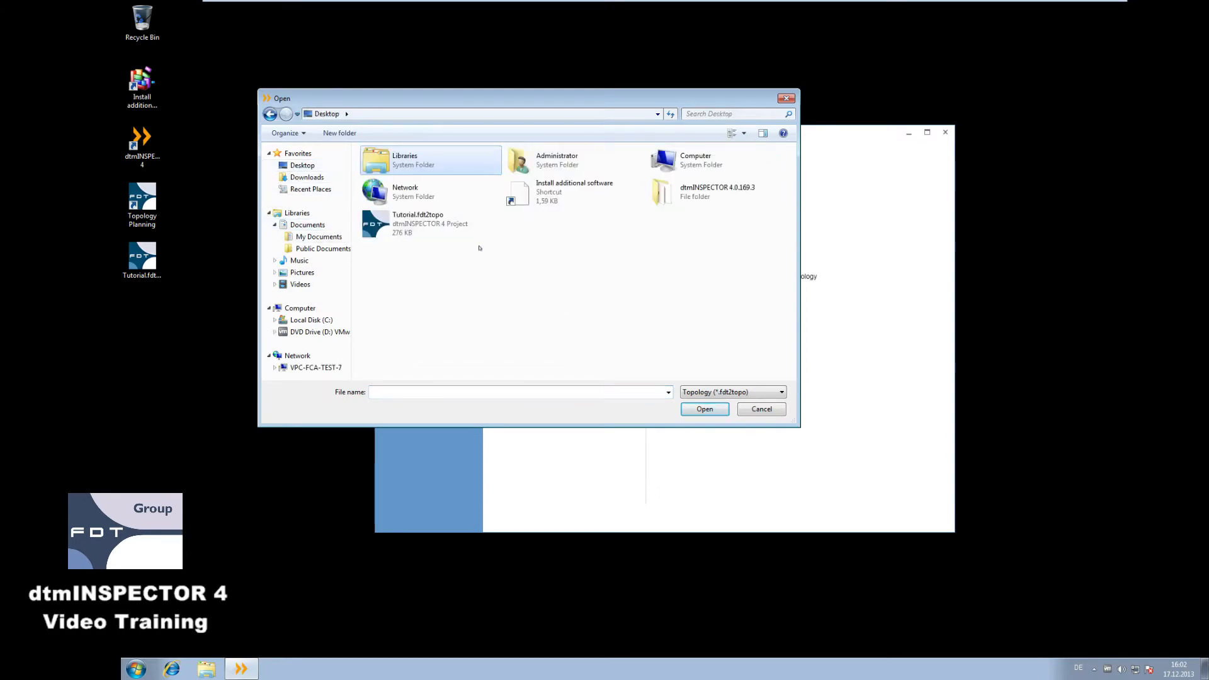
pyautogui.click(402, 226)
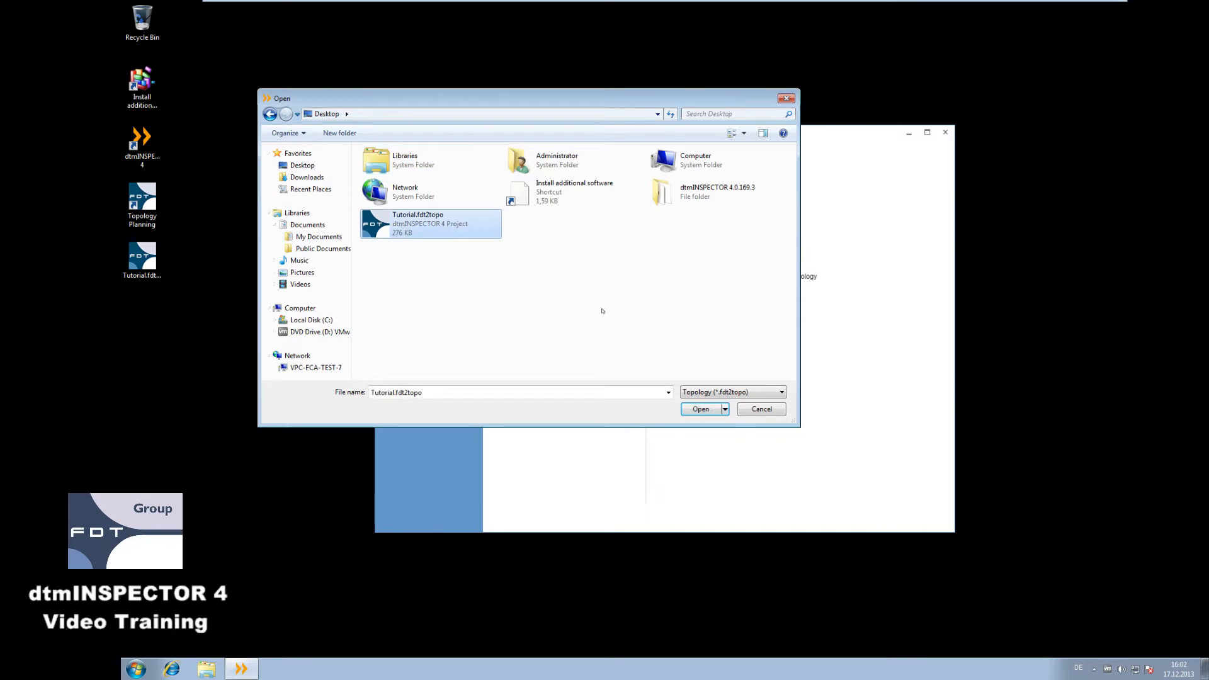
pyautogui.click(700, 409)
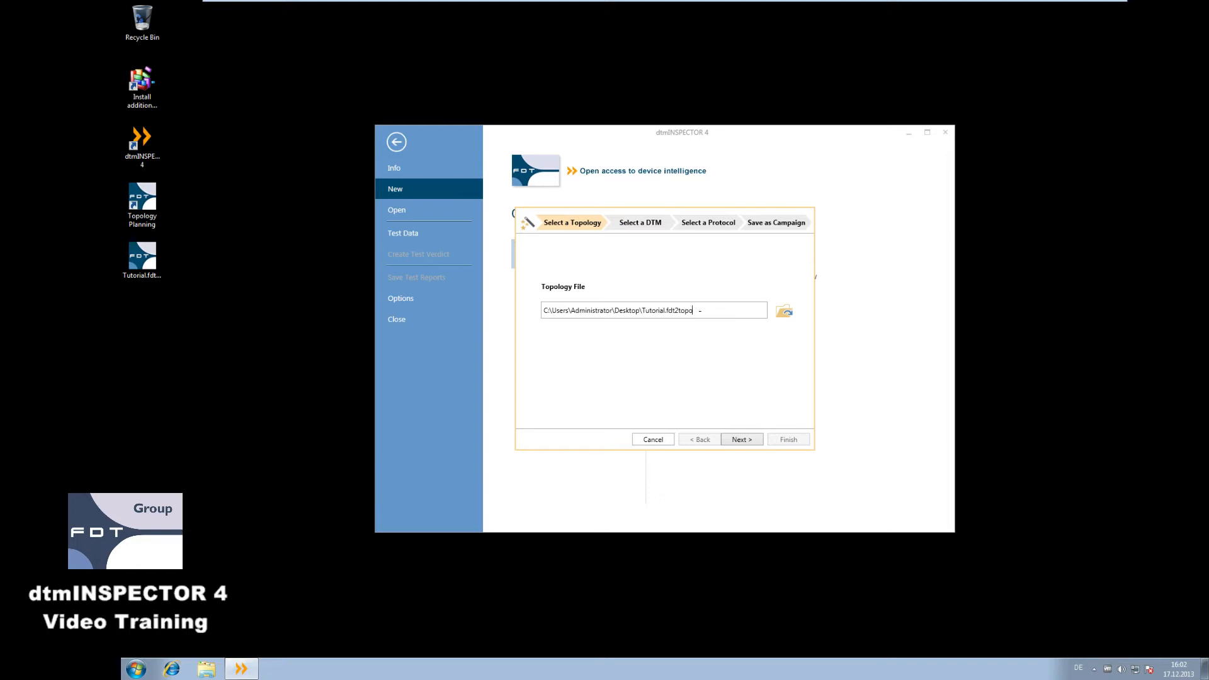
pyautogui.click(740, 439)
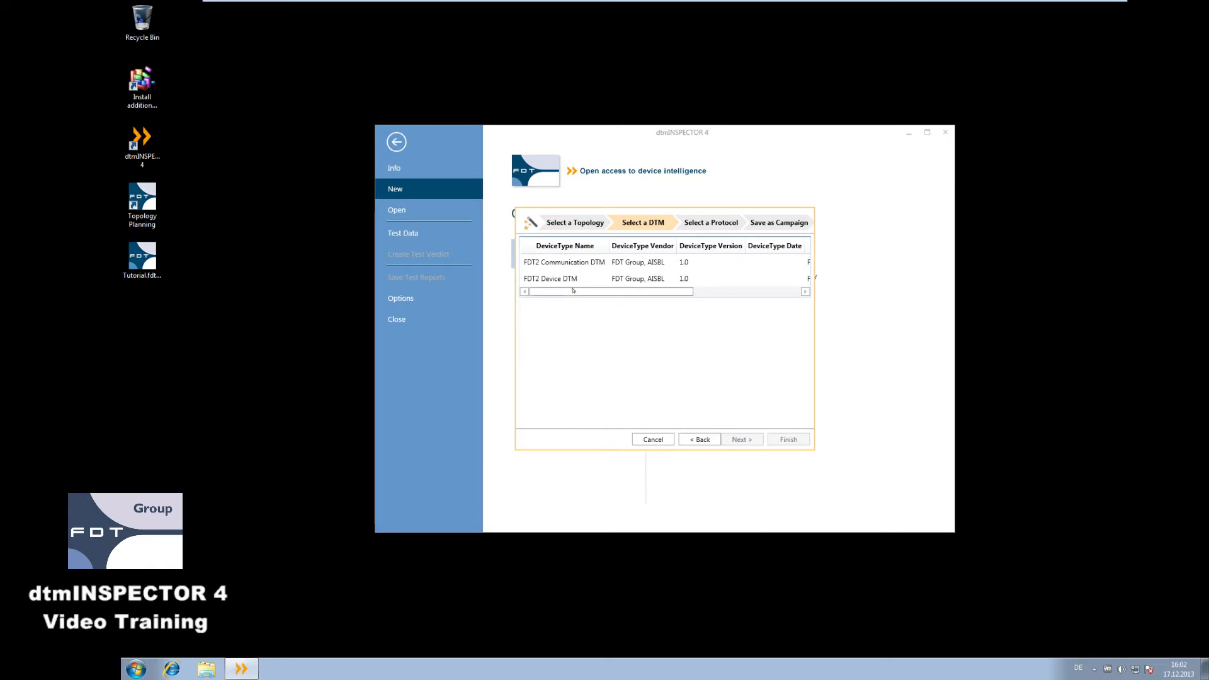
# - Choose FDT2 Device DTM as the DTM for the campaign and Tutorial Bus as its protocol
pyautogui.click(570, 262)
pyautogui.click(568, 278)
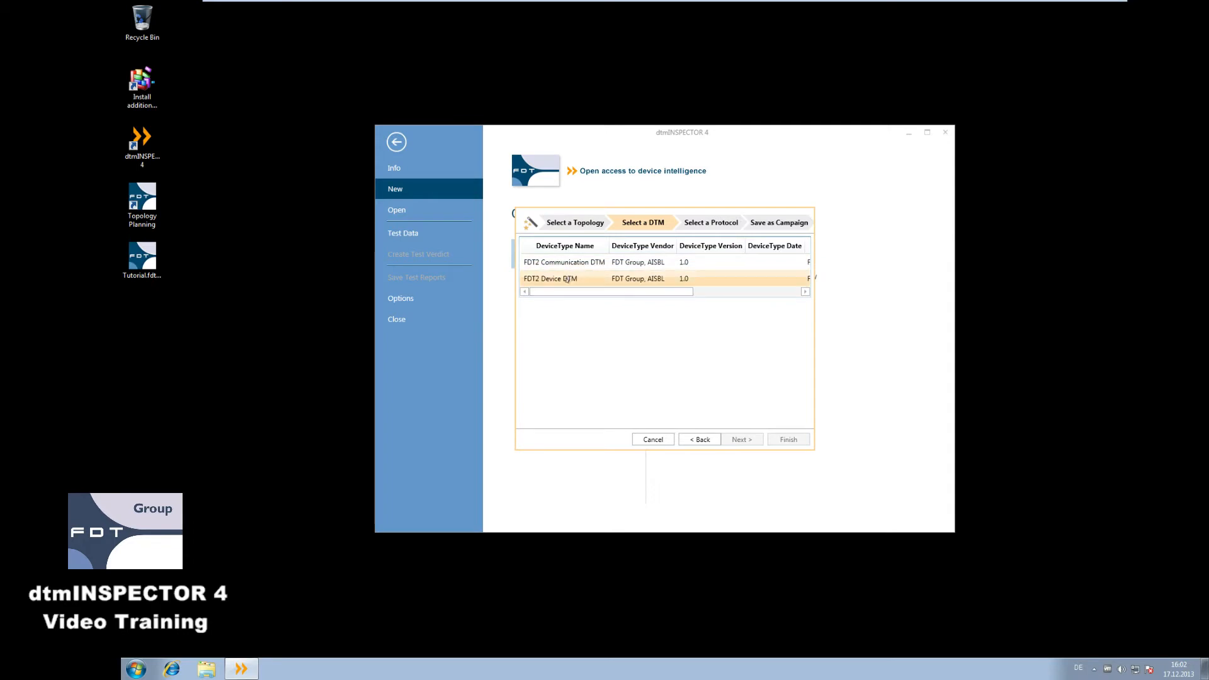
pyautogui.click(572, 263)
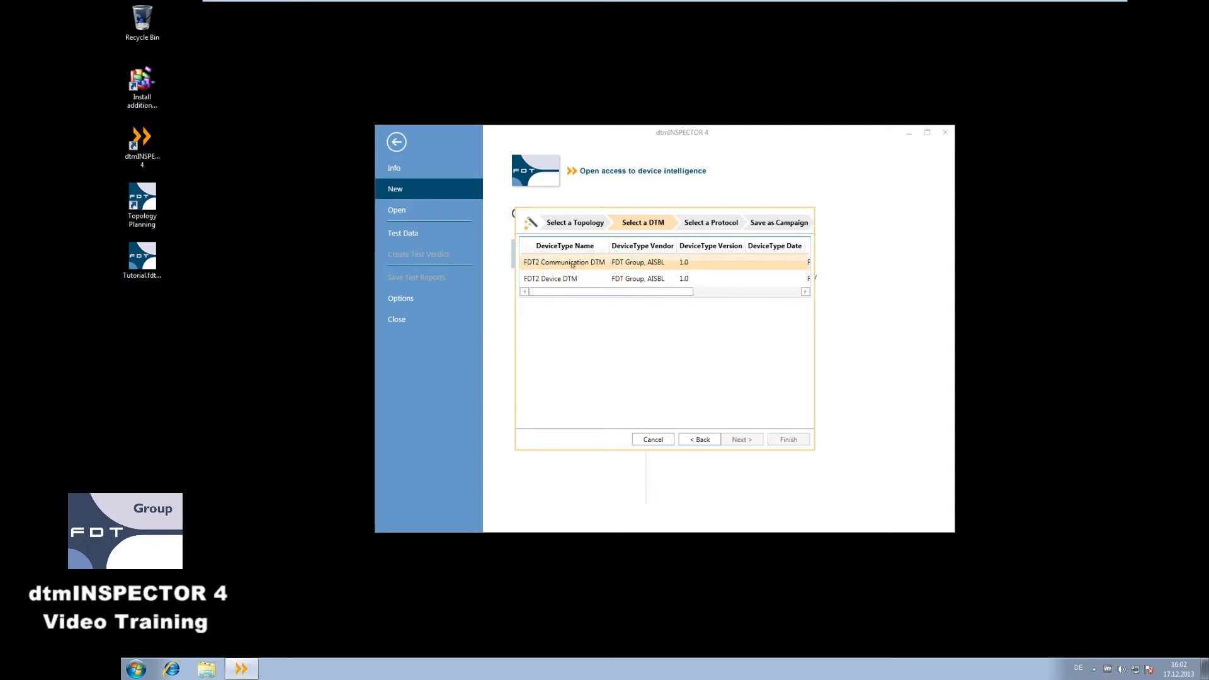
pyautogui.click(570, 279)
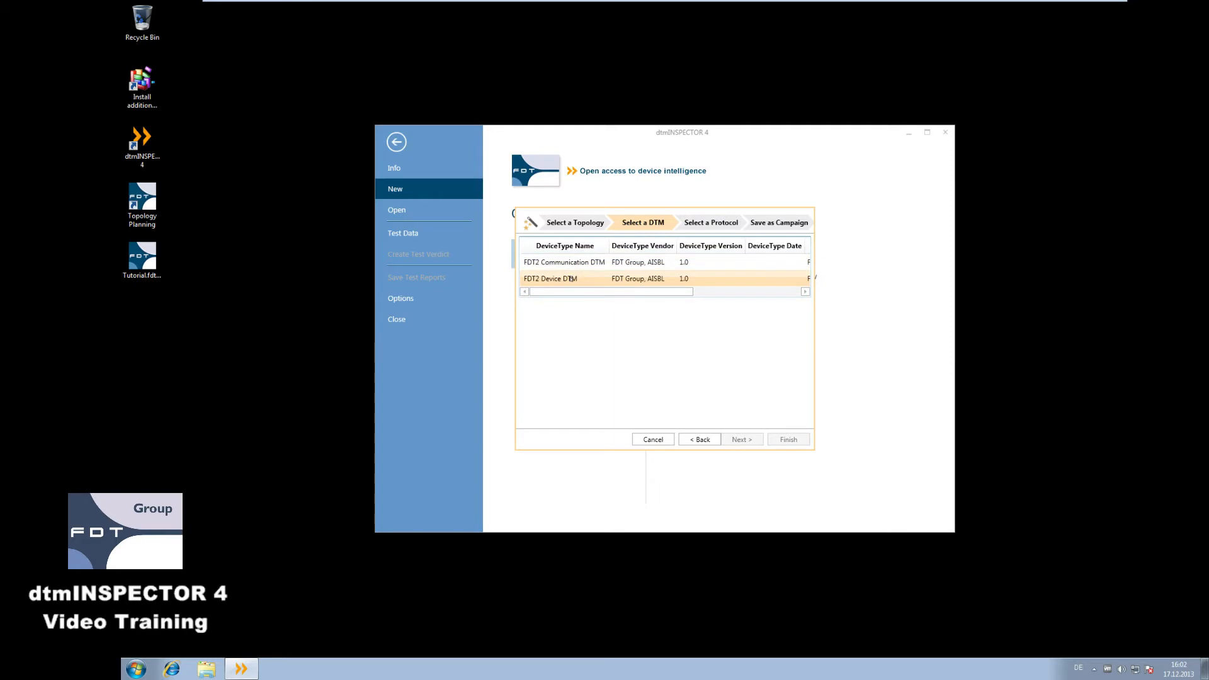
pyautogui.click(570, 279)
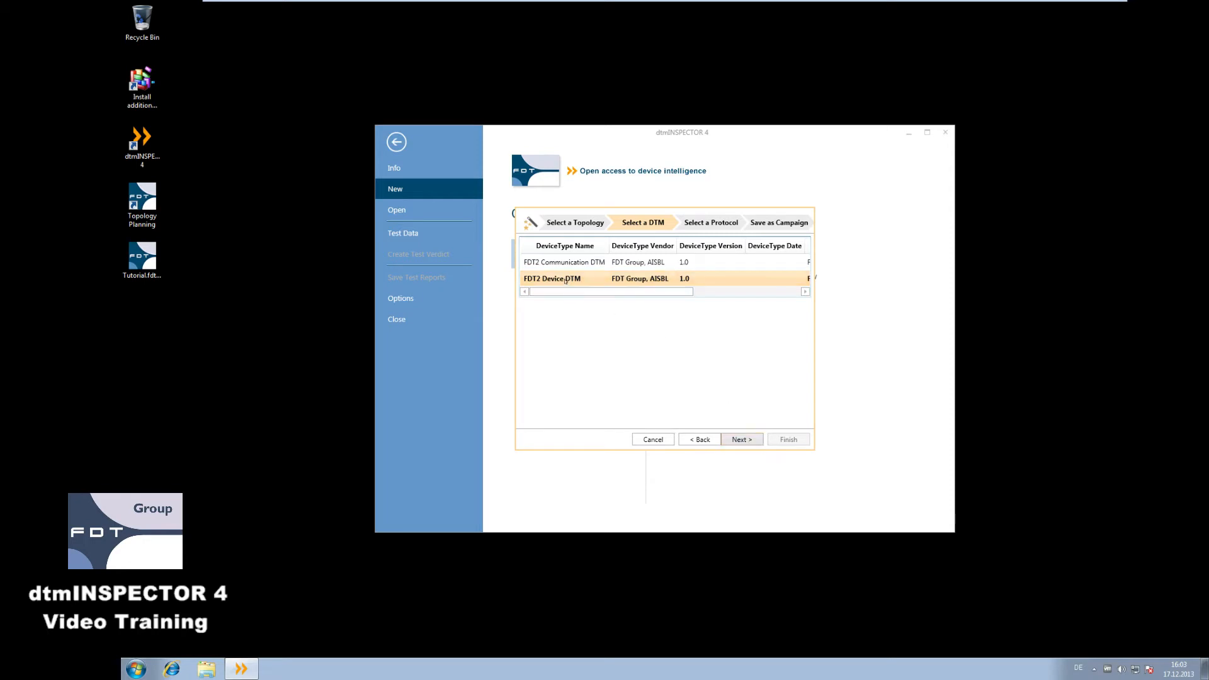
pyautogui.doubleClick(565, 278)
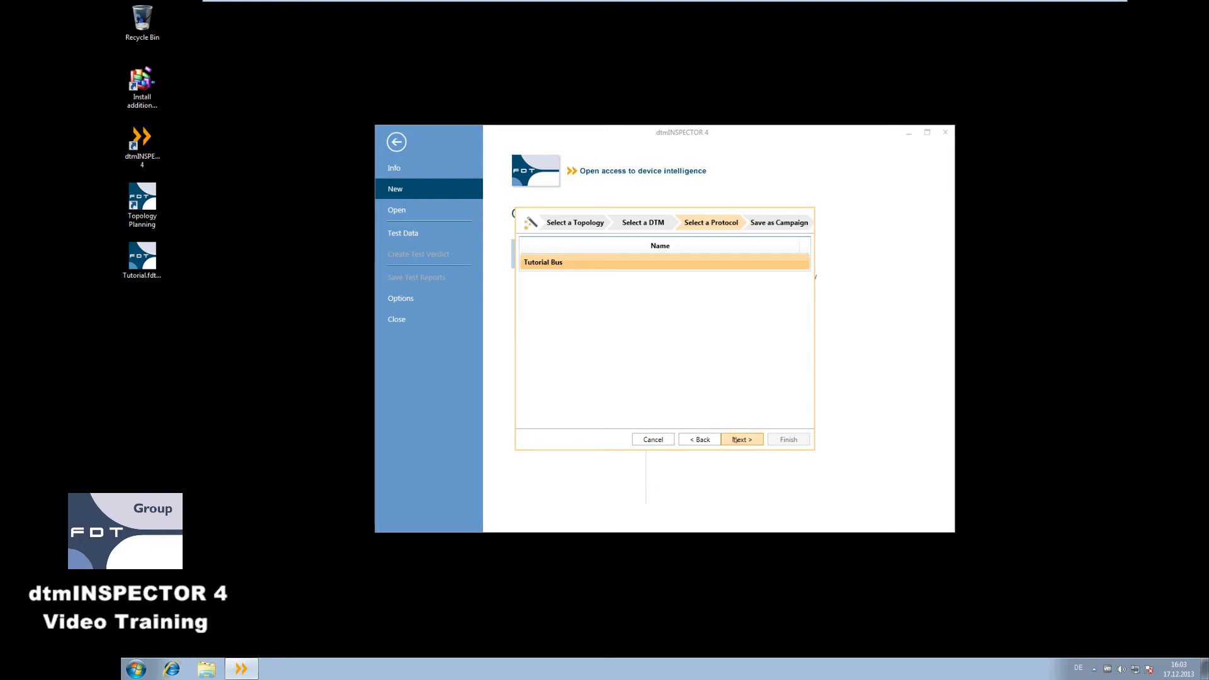
pyautogui.doubleClick(557, 261)
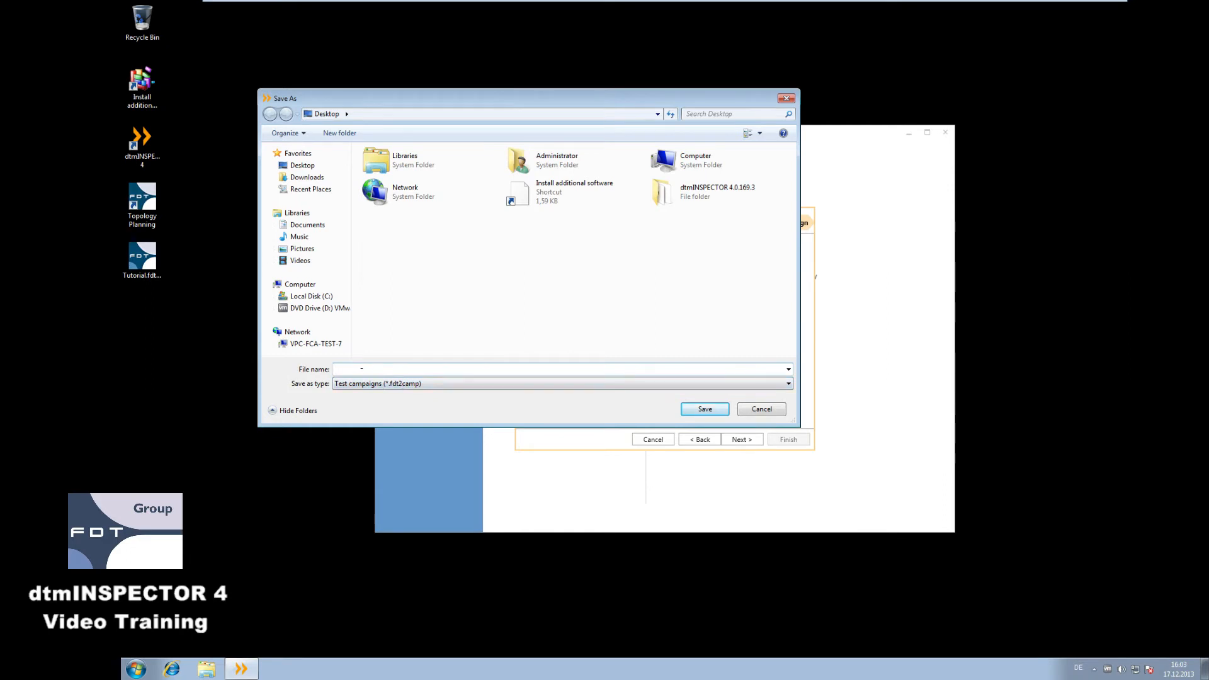
# - Save the campaign file as Tutorial on the Desktop and finish creating the campaign
pyautogui.write('T')
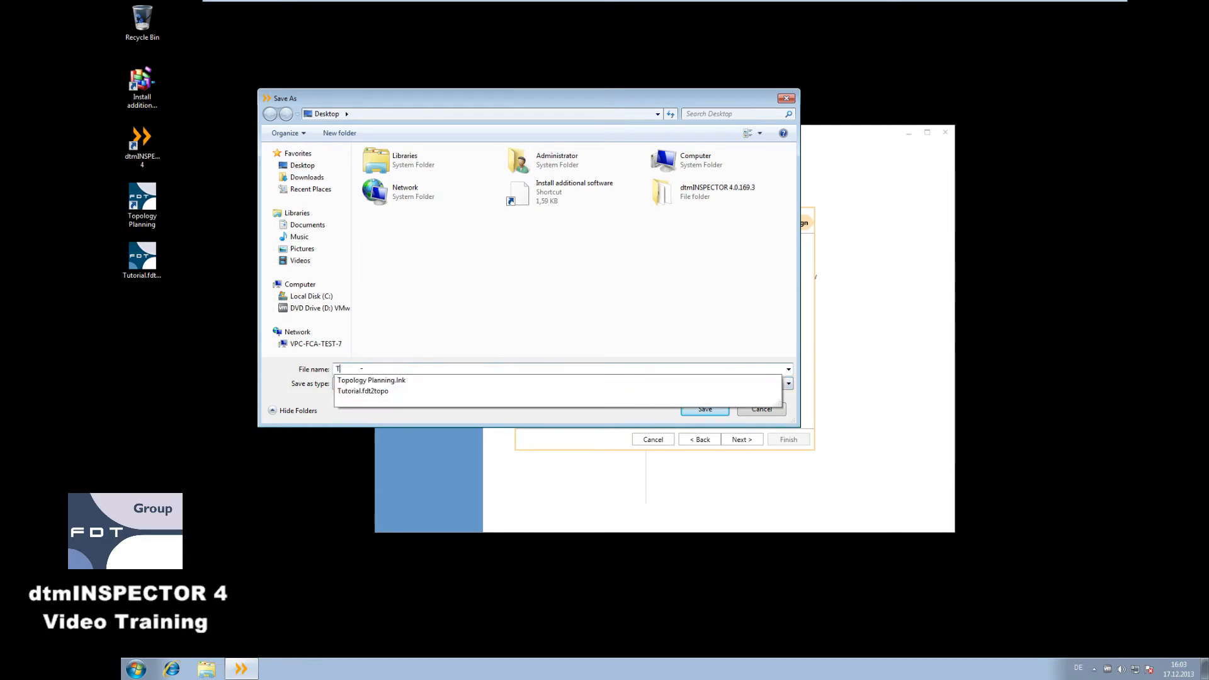
pyautogui.write('utorial')
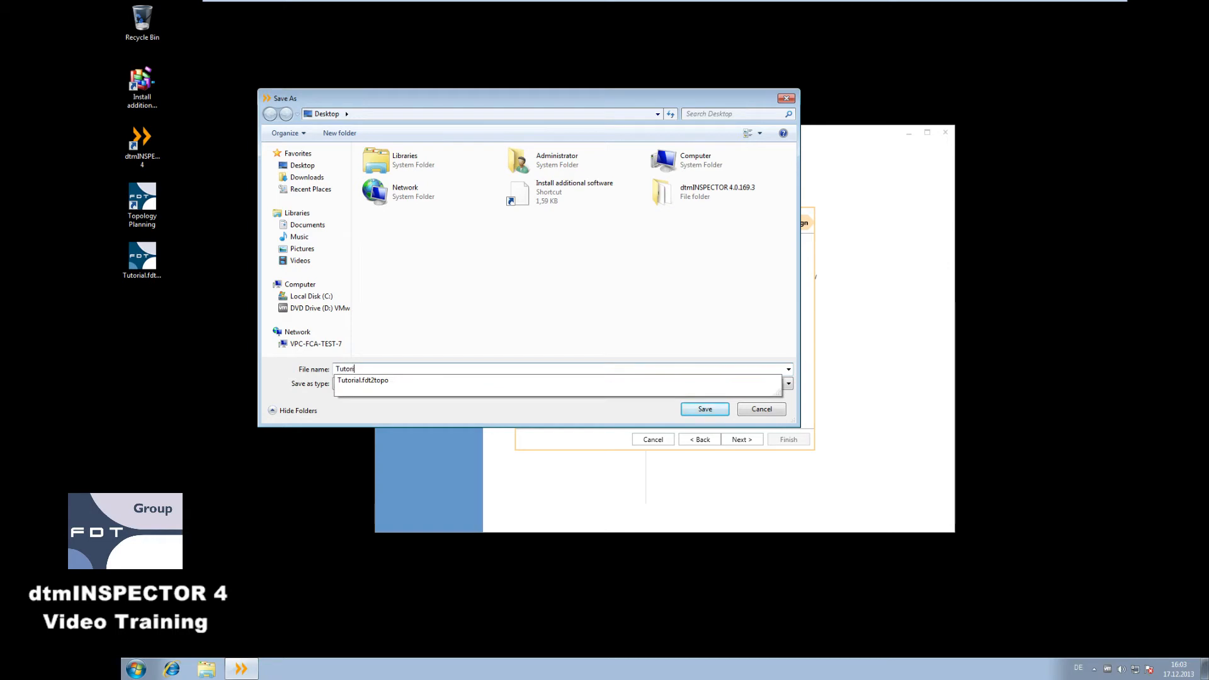
pyautogui.click(705, 409)
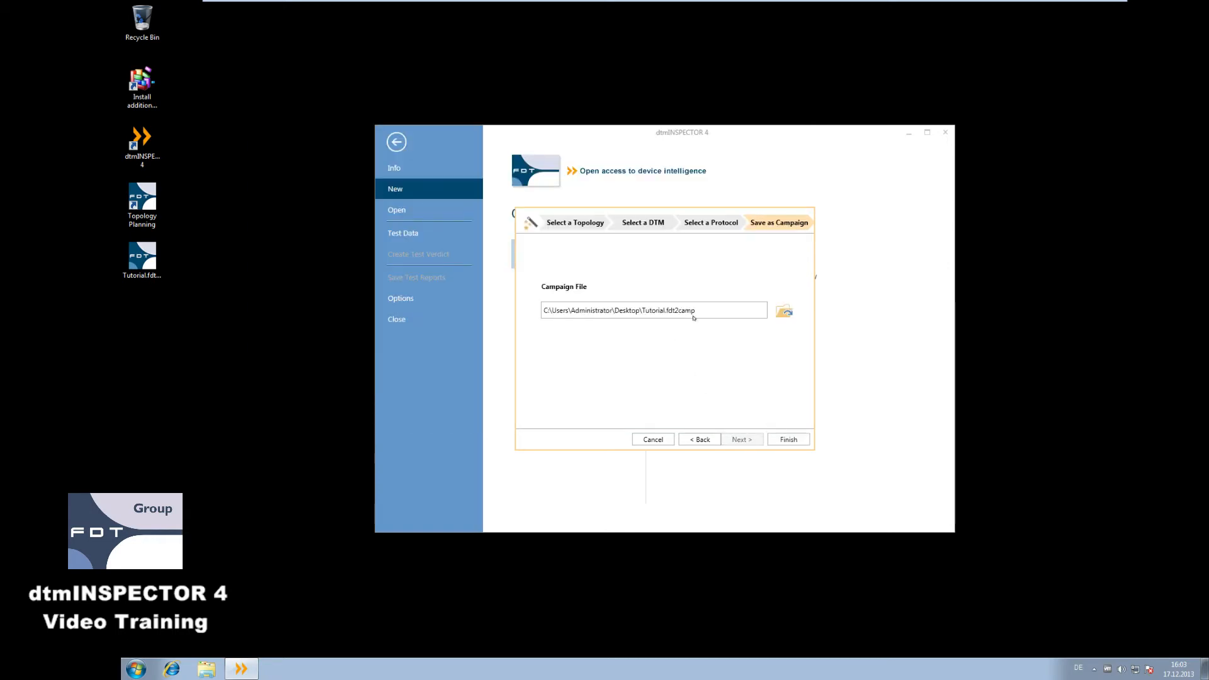
pyautogui.click(787, 439)
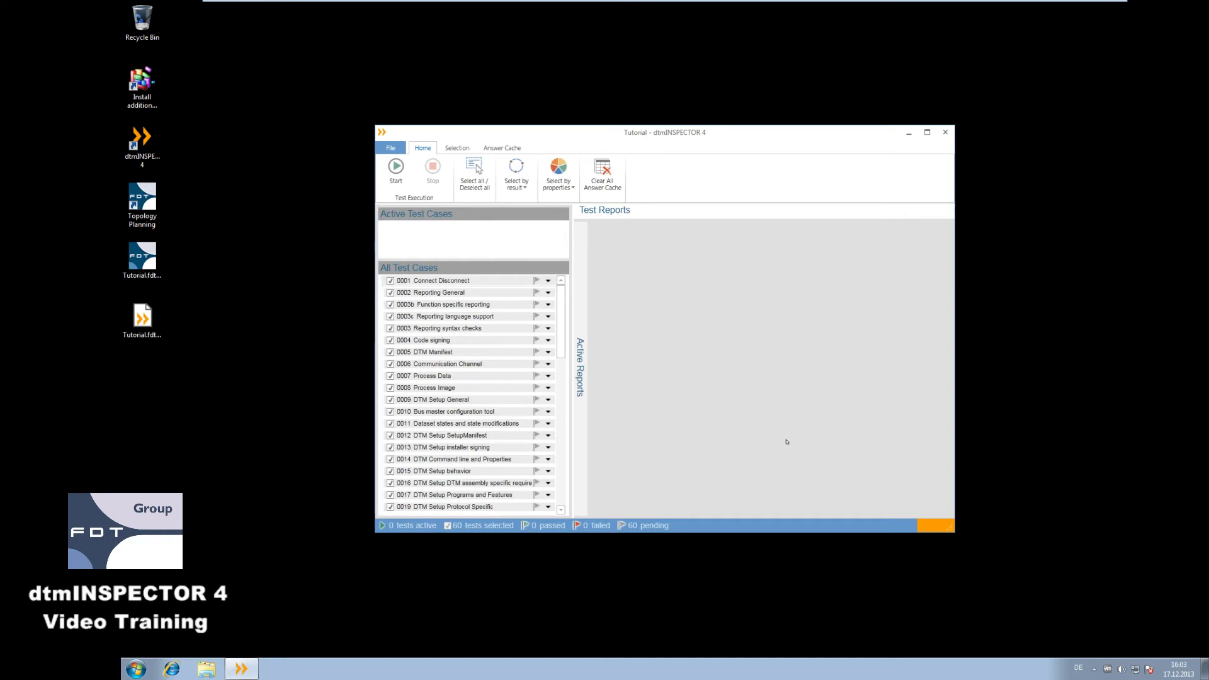
# - Examine the test campaign's DTM and device type information and the installed dtmINSPECTOR version
pyautogui.moveTo(577, 324)
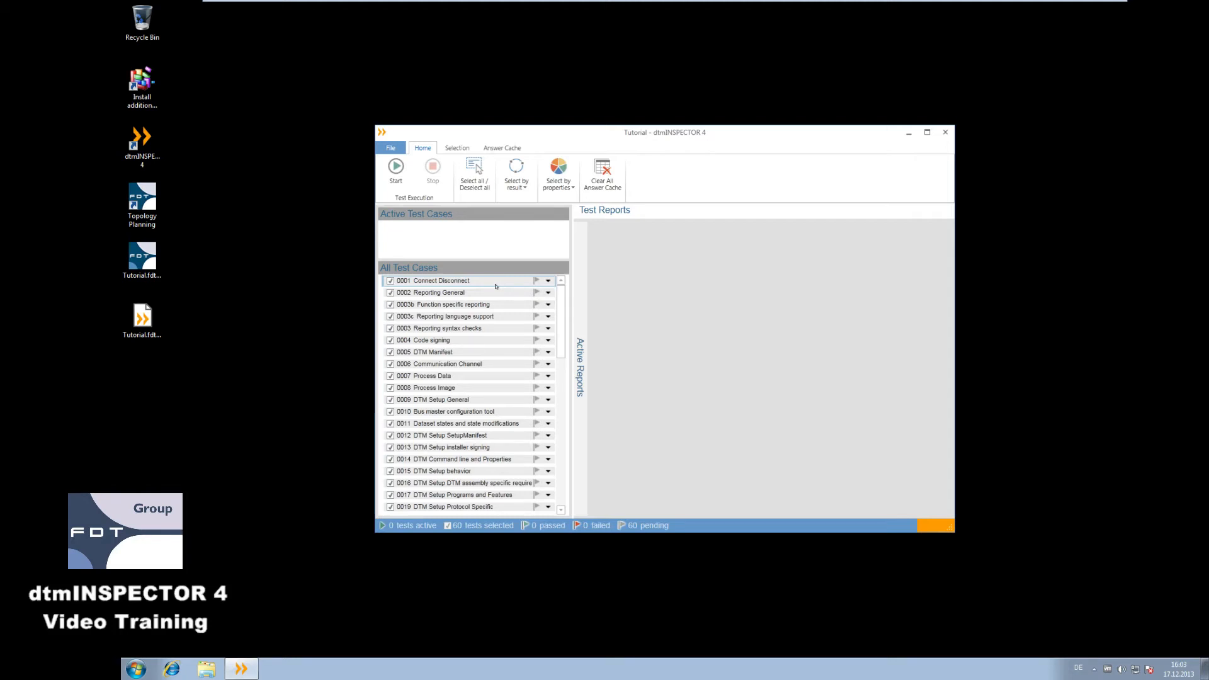
pyautogui.click(391, 148)
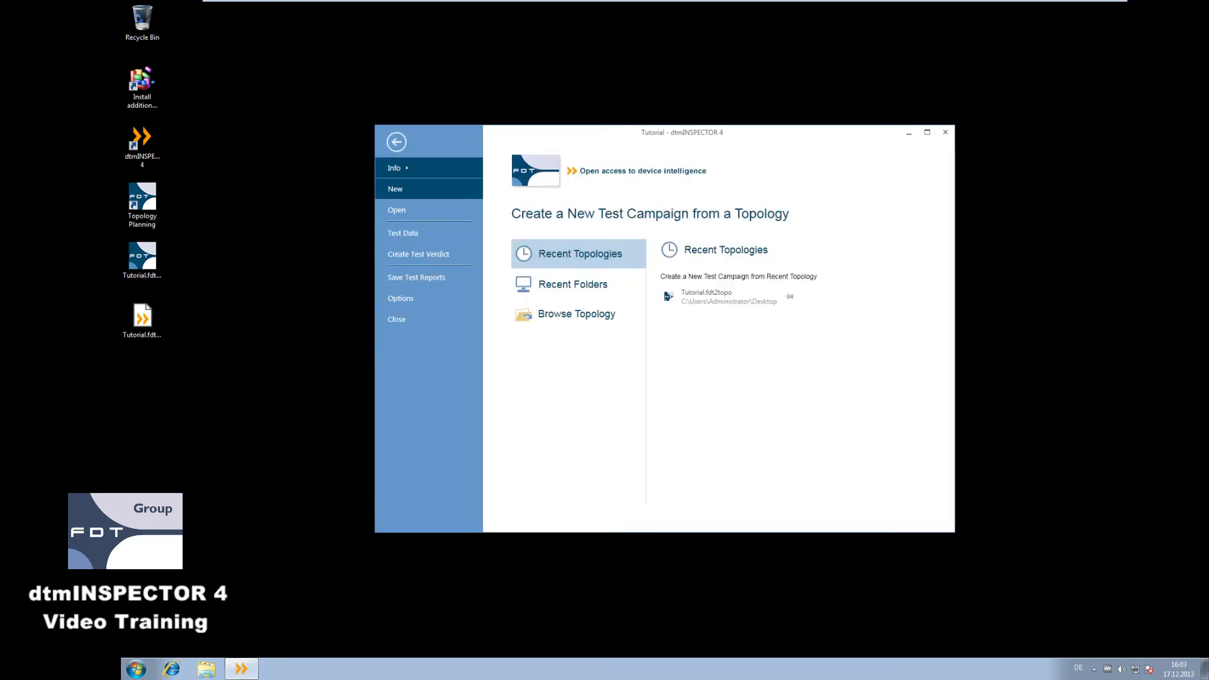
pyautogui.click(406, 168)
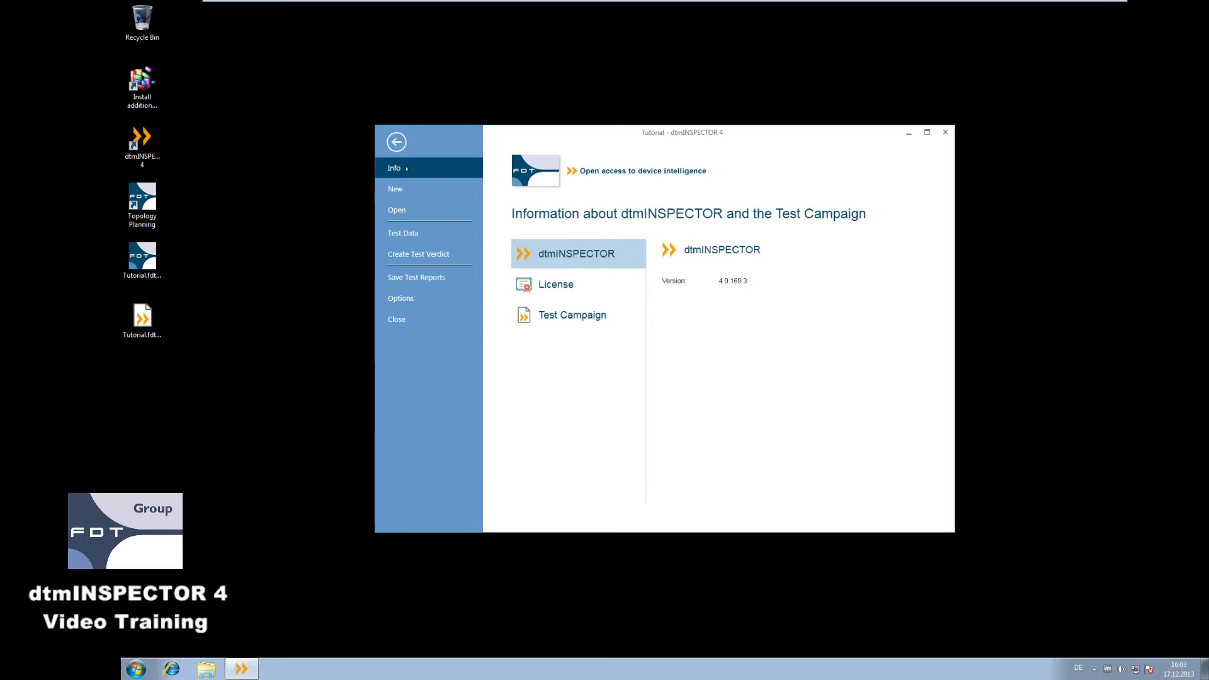
pyautogui.click(566, 317)
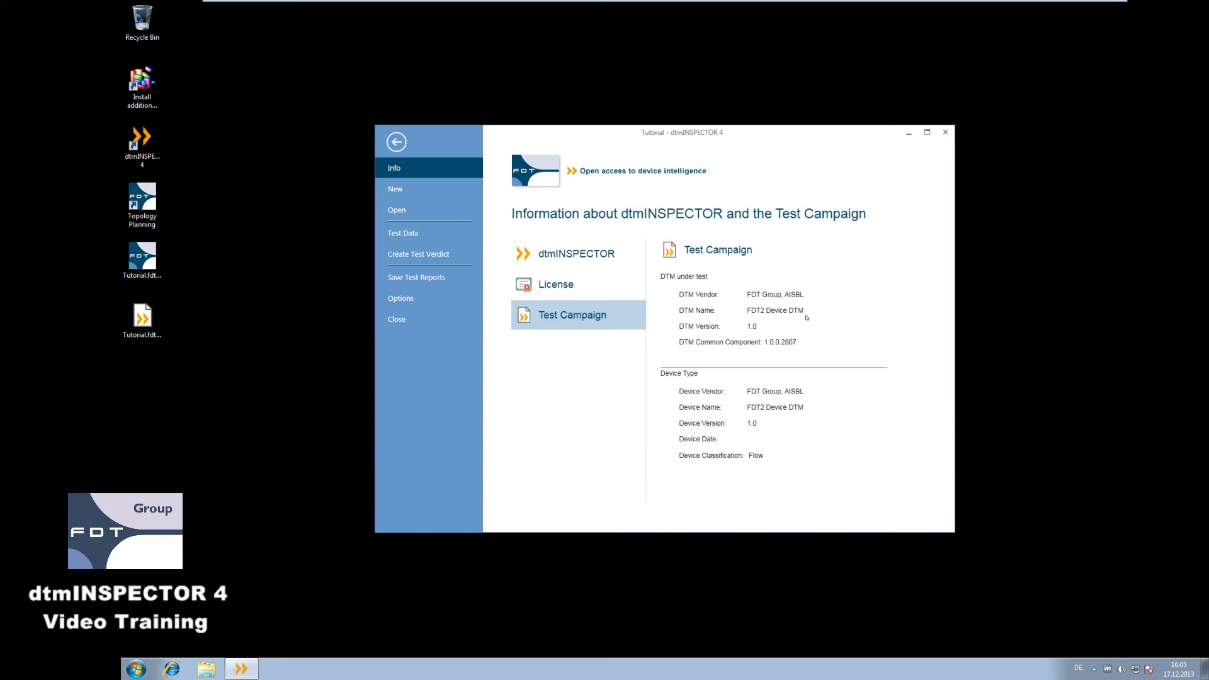
pyautogui.click(397, 143)
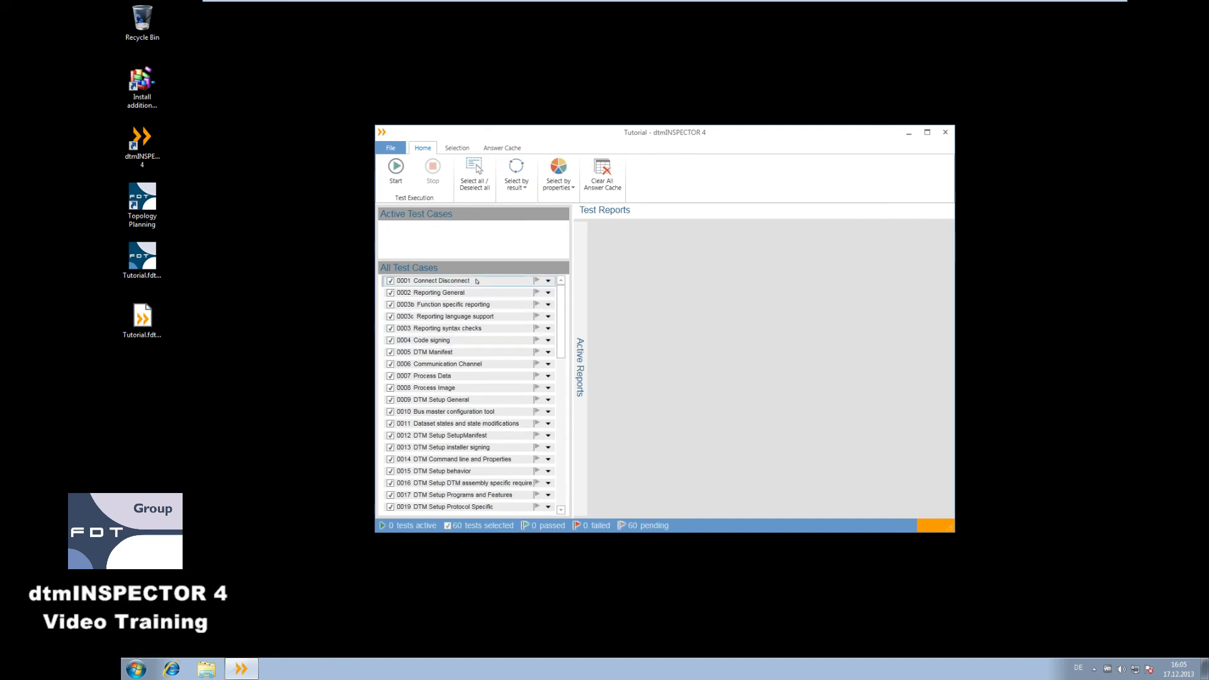
pyautogui.click(390, 147)
pyautogui.click(573, 258)
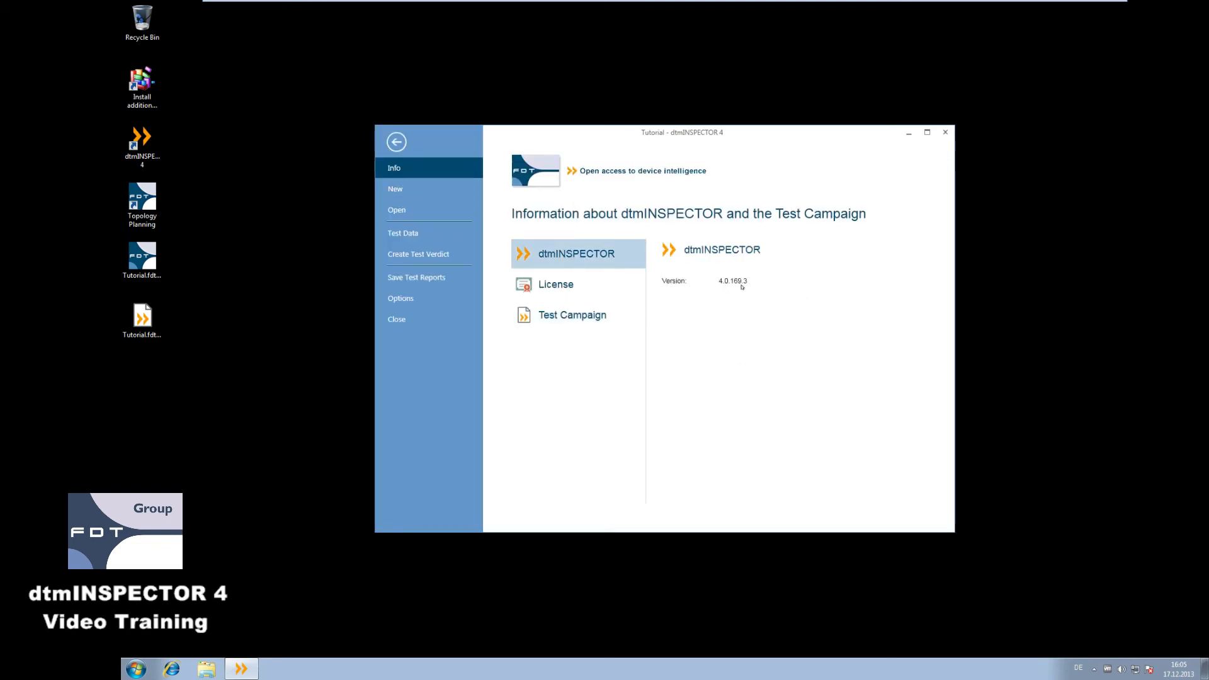
pyautogui.click(396, 142)
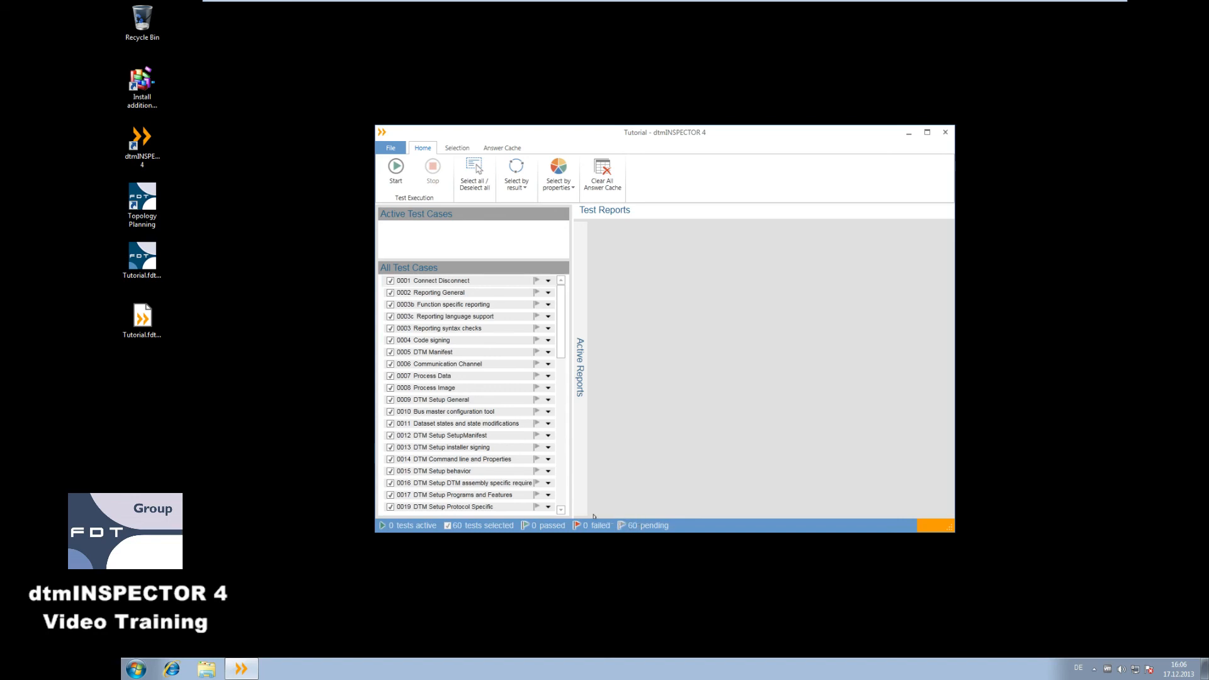
# - View the test details form in the campaign's test data
pyautogui.click(390, 147)
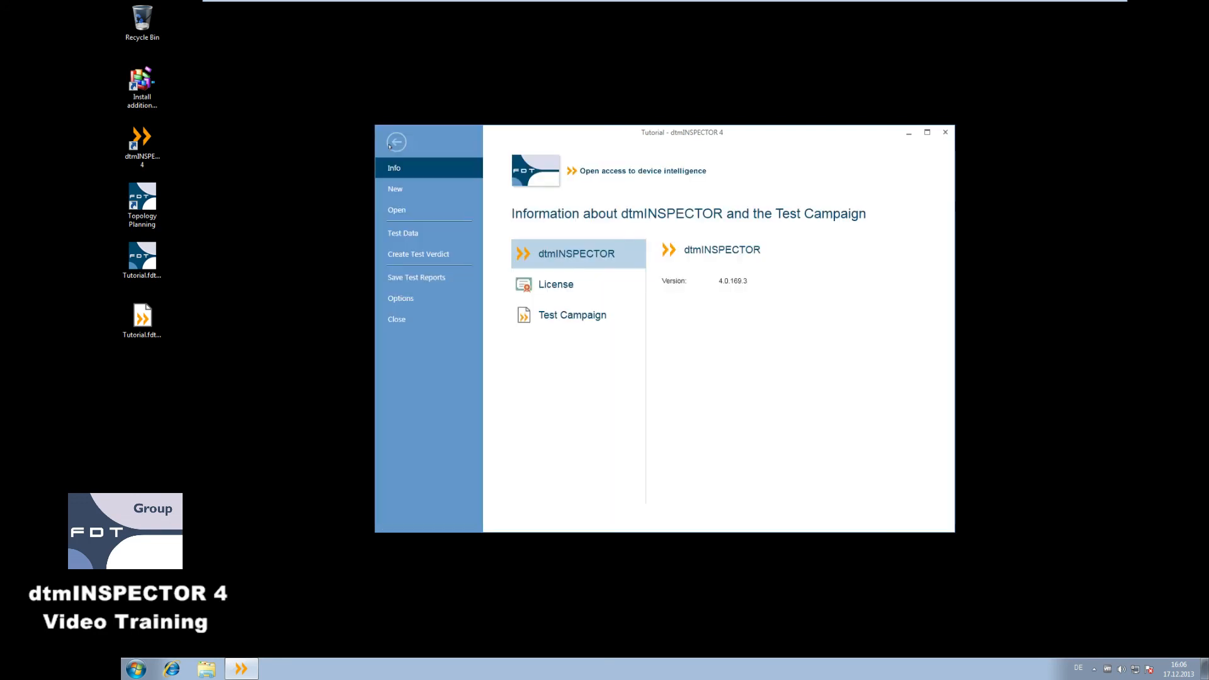
pyautogui.click(425, 237)
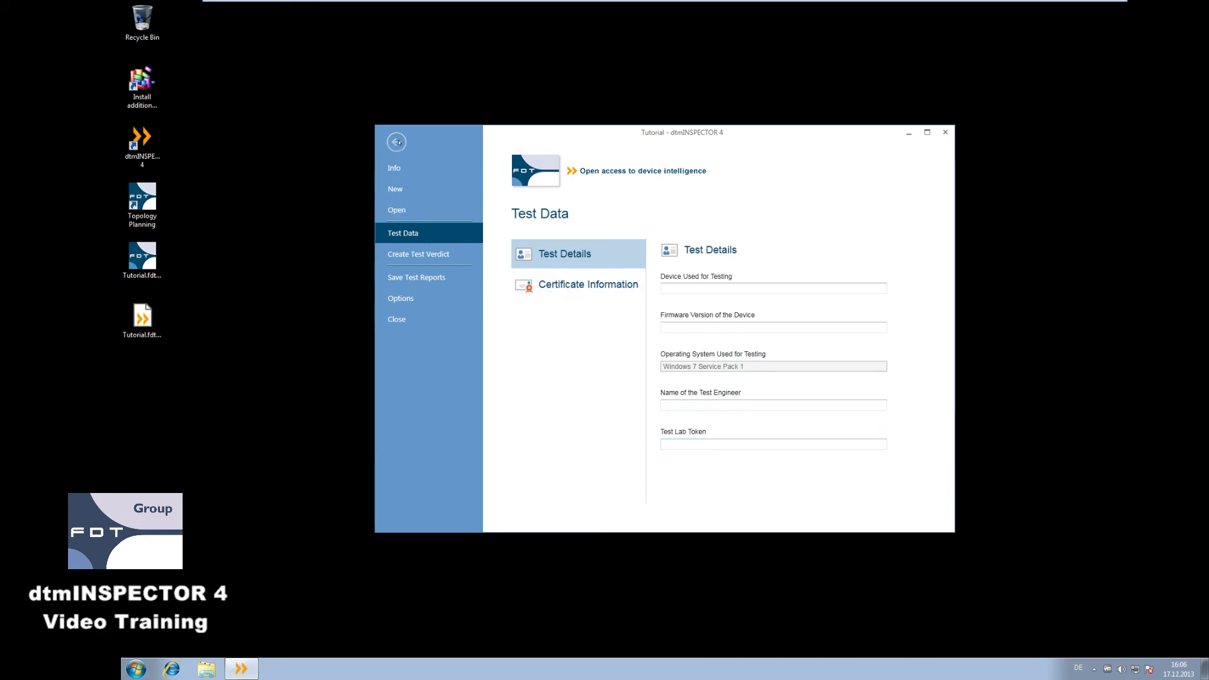
pyautogui.click(397, 142)
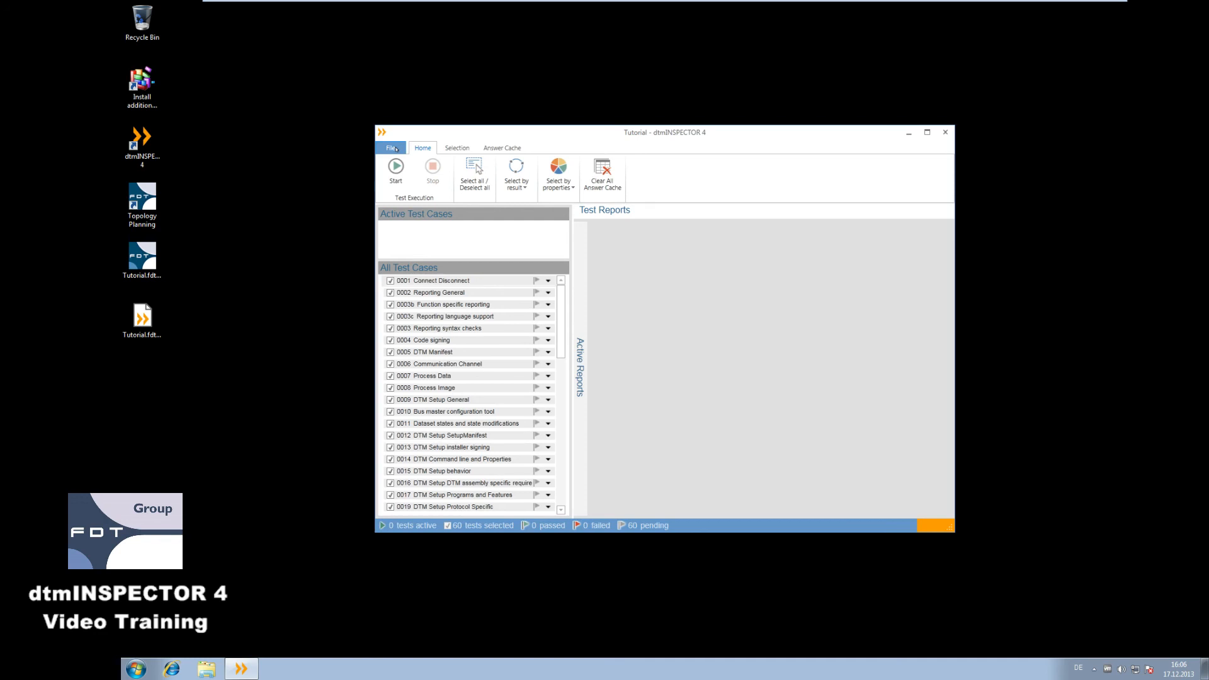
pyautogui.click(395, 149)
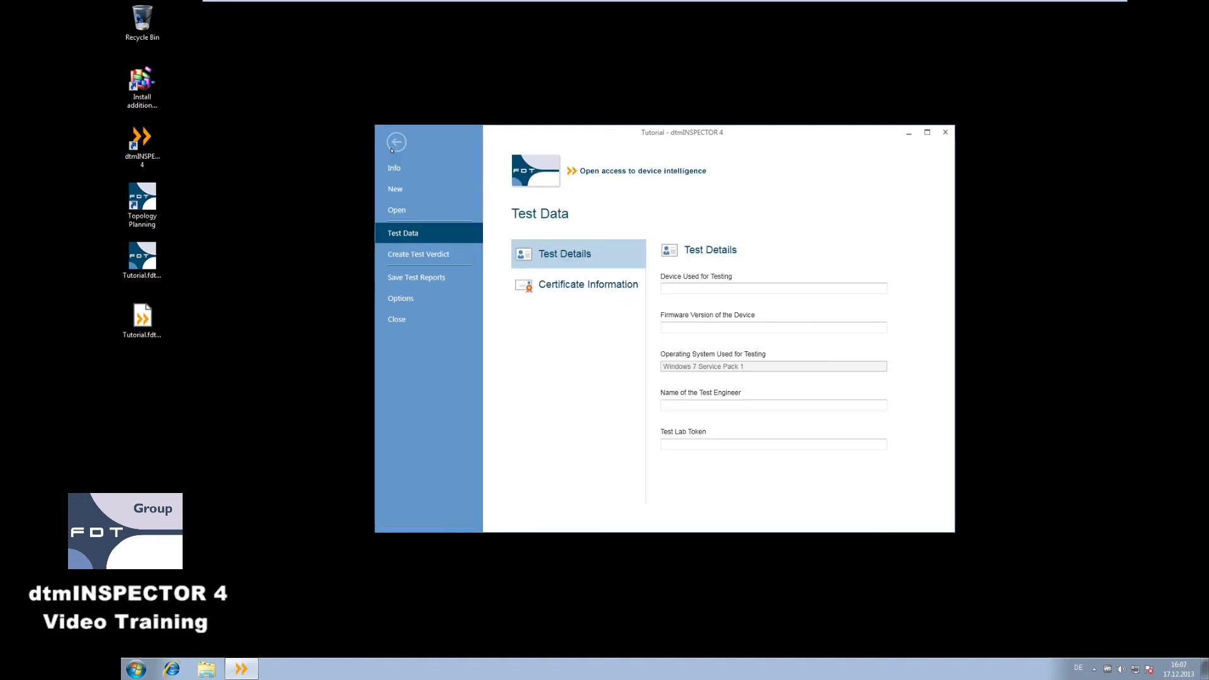